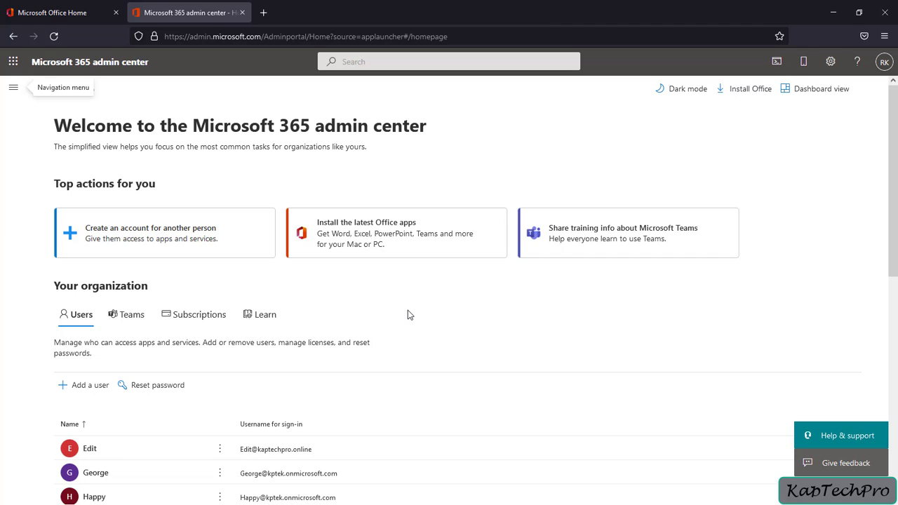
Launch SharePoint from the app launcher and bring up the Create a site panel.
{"action": "left_click", "coordinate": [14, 63]}
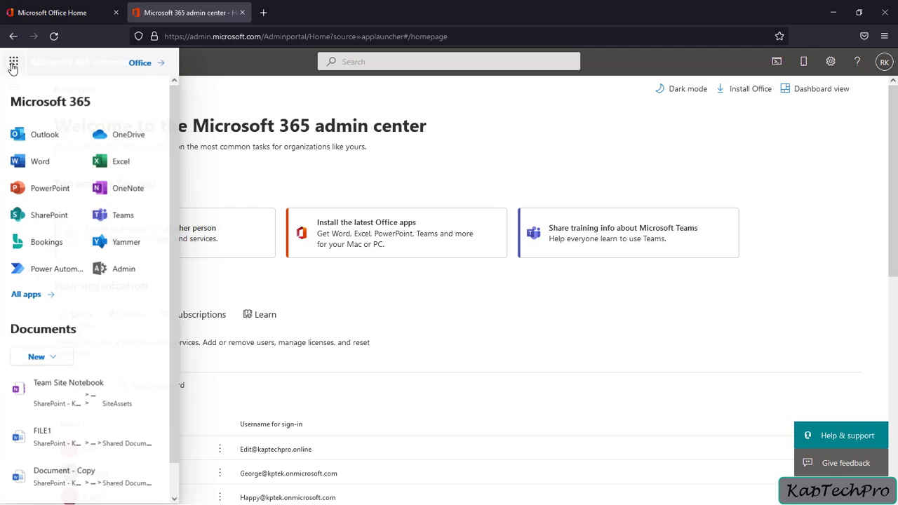
{"action": "left_click", "coordinate": [31, 223]}
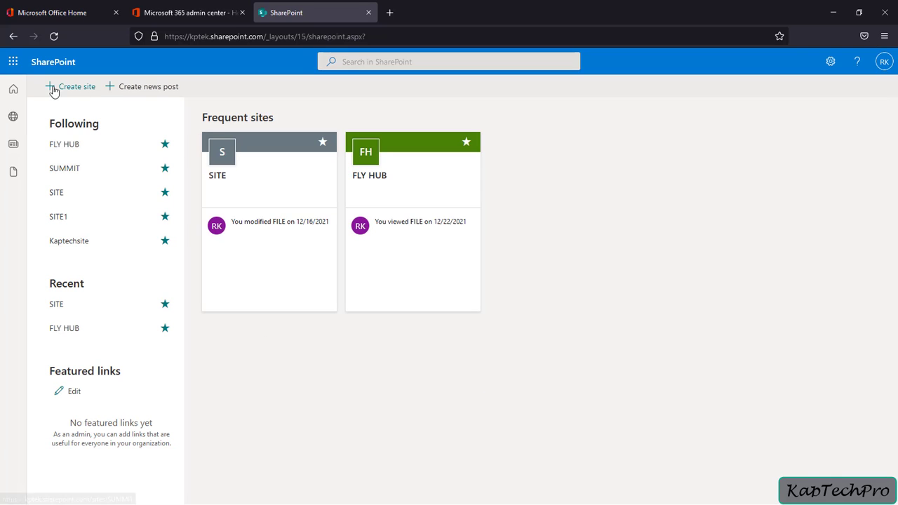
{"action": "left_click", "coordinate": [68, 88]}
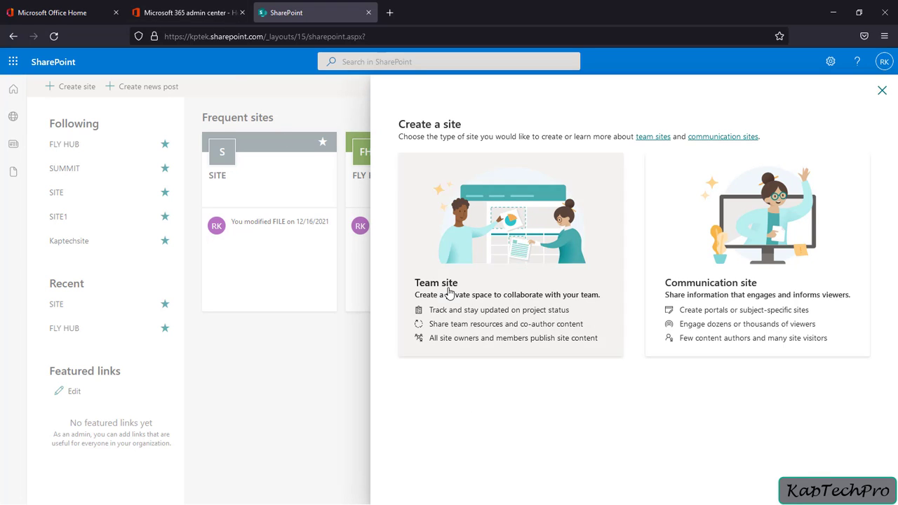
From the Microsoft 365 admin center's Admin centers list, open the SharePoint admin center.
{"action": "left_click", "coordinate": [197, 13]}
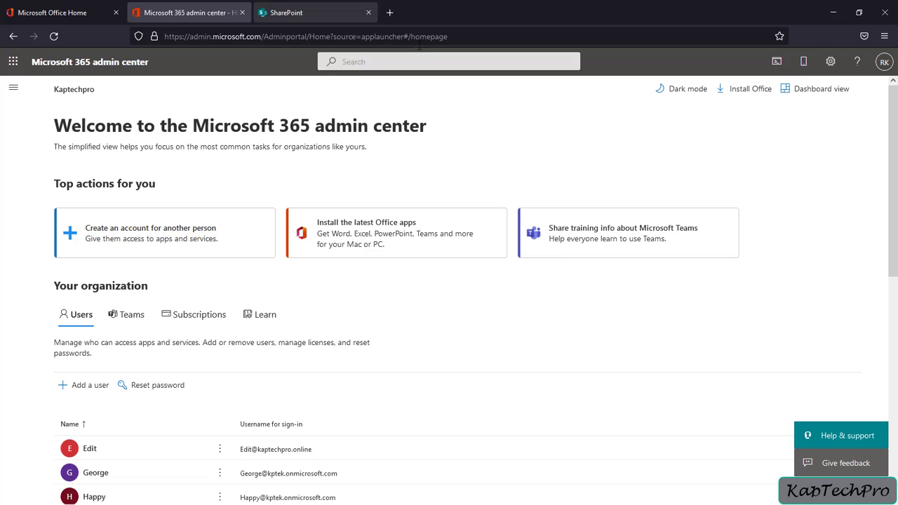
{"action": "left_click", "coordinate": [12, 93]}
{"action": "scroll", "coordinate": [87, 377], "scroll_direction": "down", "scroll_amount": 2}
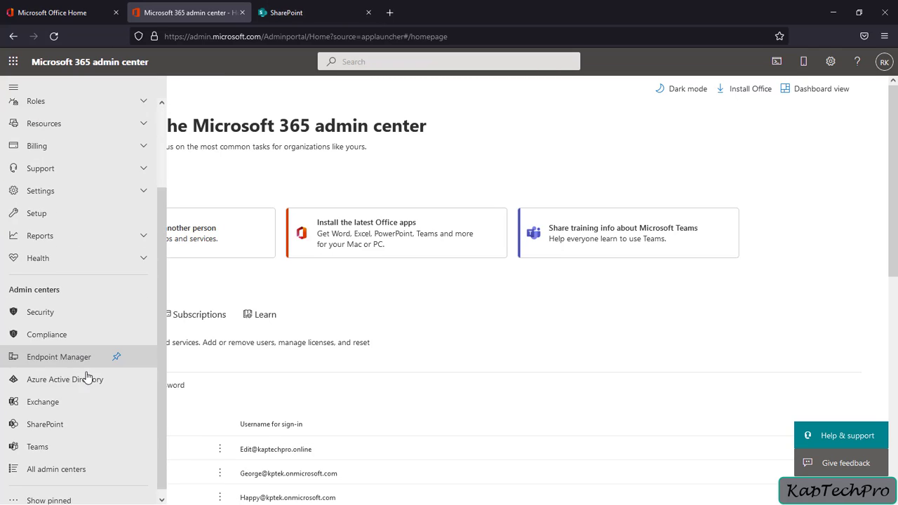
{"action": "left_click", "coordinate": [60, 420]}
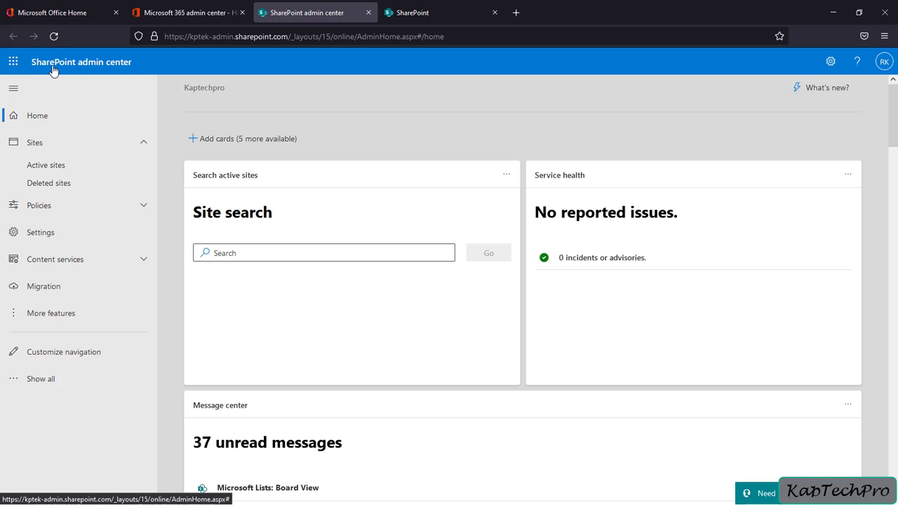
In Active sites, start a new site under Other options and show the template choices.
{"action": "left_click", "coordinate": [43, 168]}
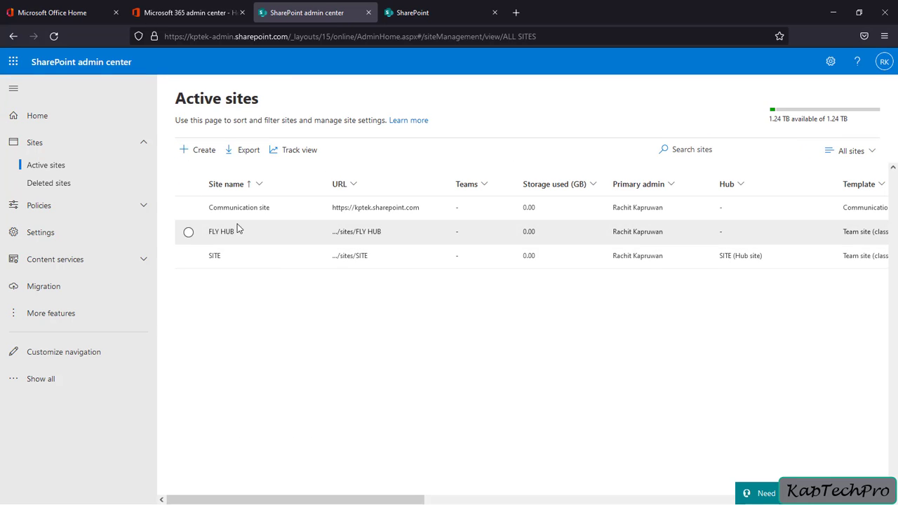
{"action": "left_click", "coordinate": [192, 151]}
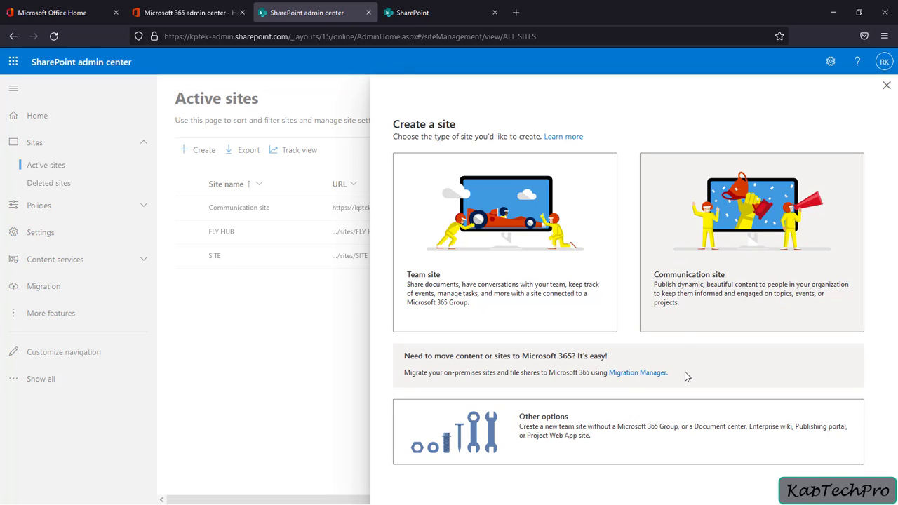
{"action": "left_click", "coordinate": [575, 444]}
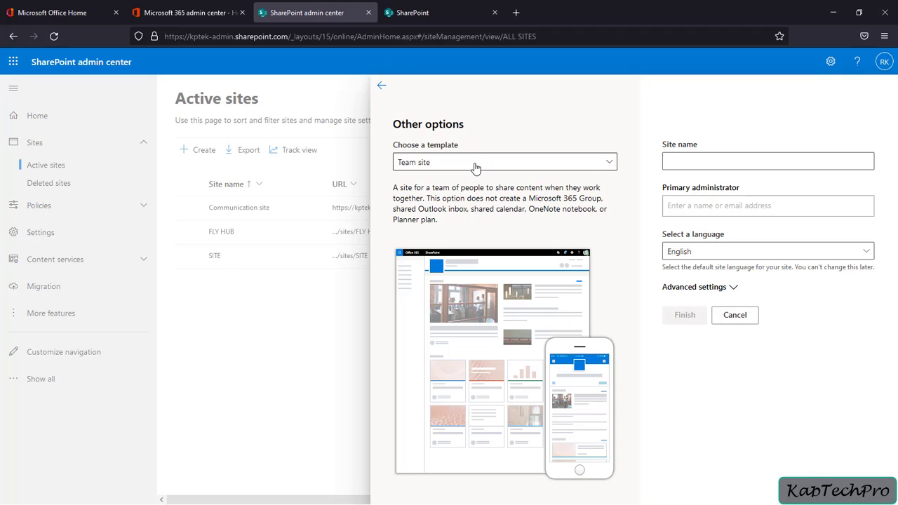
{"action": "left_click", "coordinate": [601, 166]}
{"action": "left_click", "coordinate": [601, 166]}
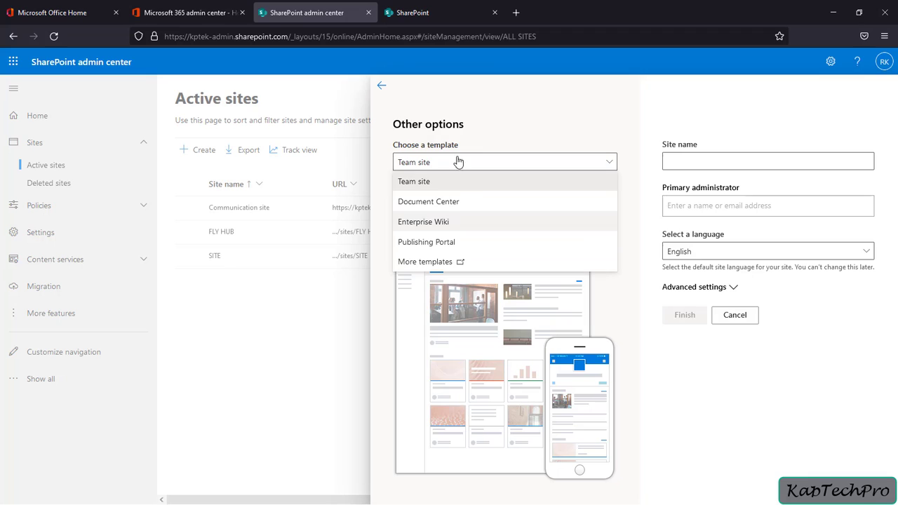
Open the classic Create Site Collection page via More templates and enter the title TEST.
{"action": "left_click", "coordinate": [417, 266]}
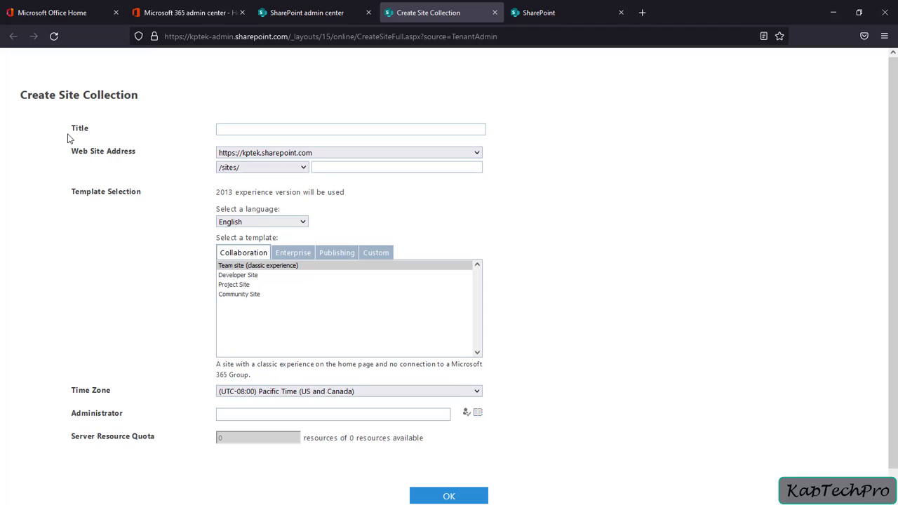
{"action": "left_click", "coordinate": [234, 127]}
{"action": "type", "text": "TEST"}
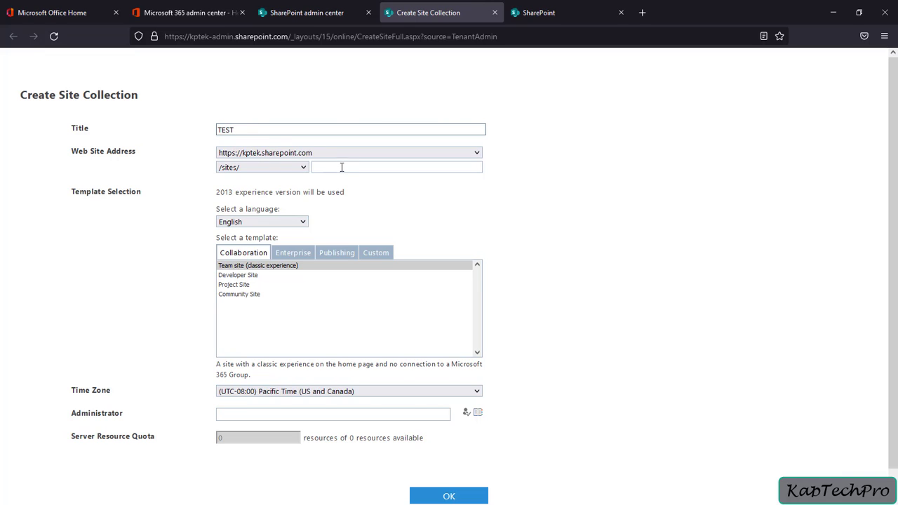
Set the web address to /sites/TEST, keeping the /sites/ path.
{"action": "left_click", "coordinate": [348, 166]}
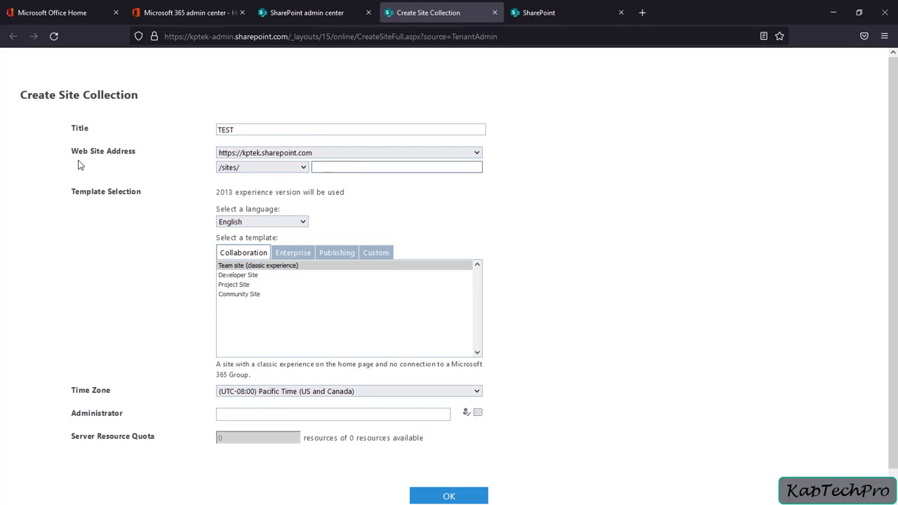
{"action": "left_click", "coordinate": [242, 156]}
{"action": "left_click", "coordinate": [265, 152]}
{"action": "left_click", "coordinate": [262, 167]}
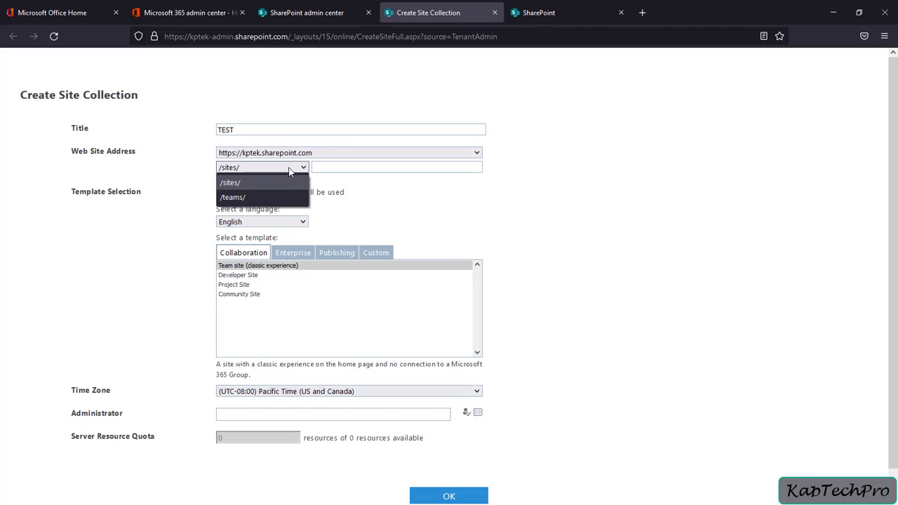
{"action": "left_click", "coordinate": [246, 183]}
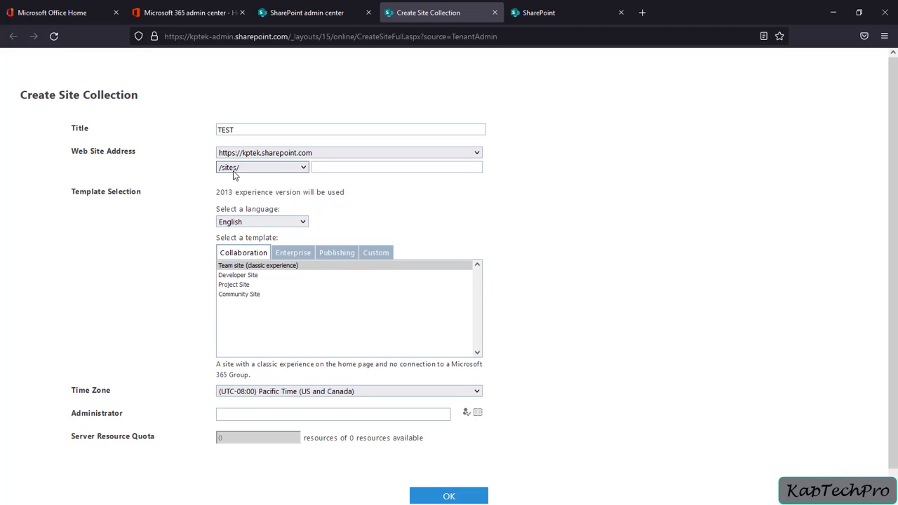
{"action": "left_click", "coordinate": [340, 169]}
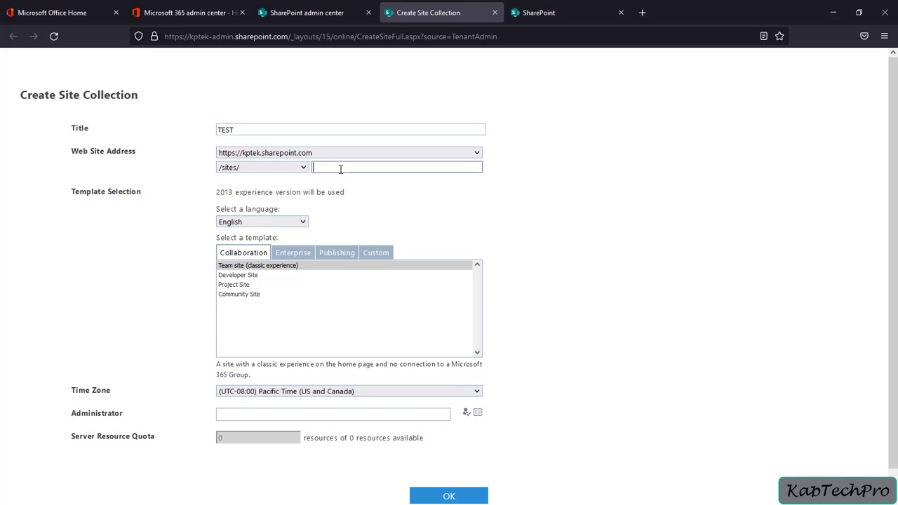
{"action": "type", "text": "TEST"}
{"action": "scroll", "coordinate": [168, 162], "scroll_direction": "down", "scroll_amount": 1}
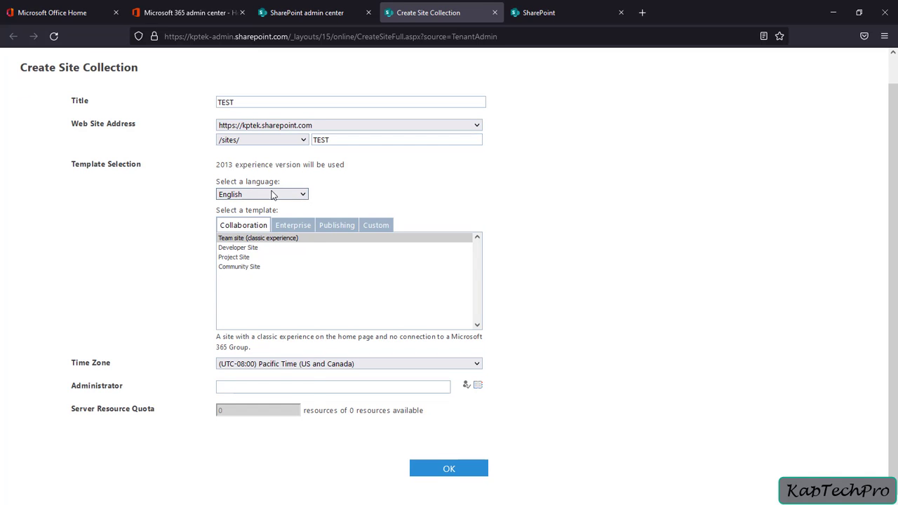
Keep English, review the Enterprise and Publishing templates, then choose Custom's Select template later.
{"action": "left_click", "coordinate": [274, 195]}
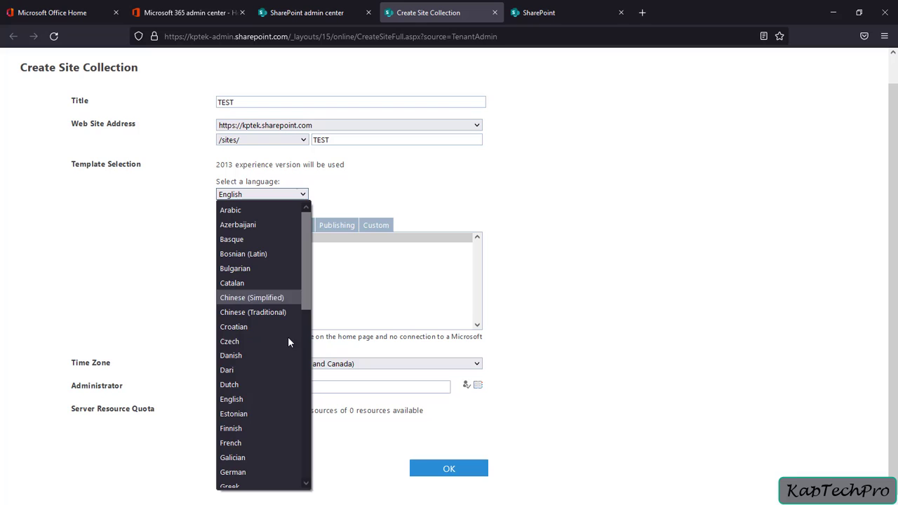
{"action": "left_click", "coordinate": [248, 398]}
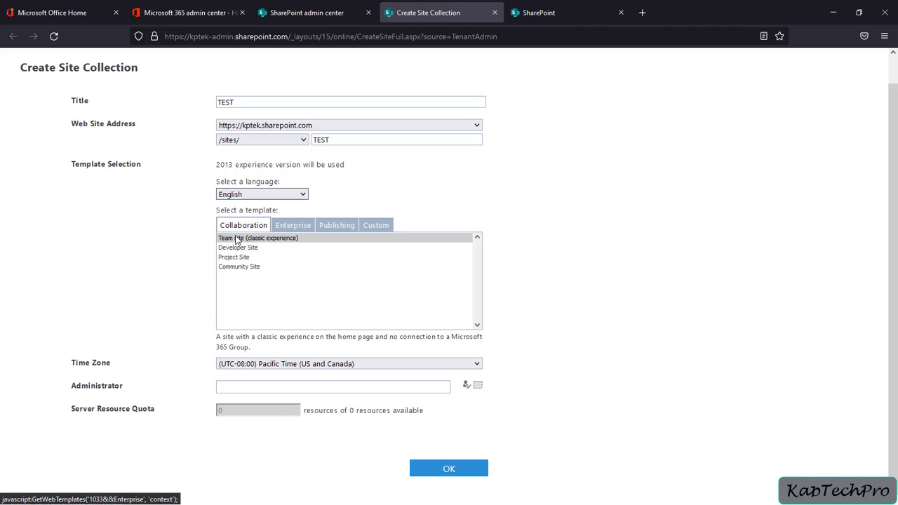
{"action": "left_click", "coordinate": [287, 229]}
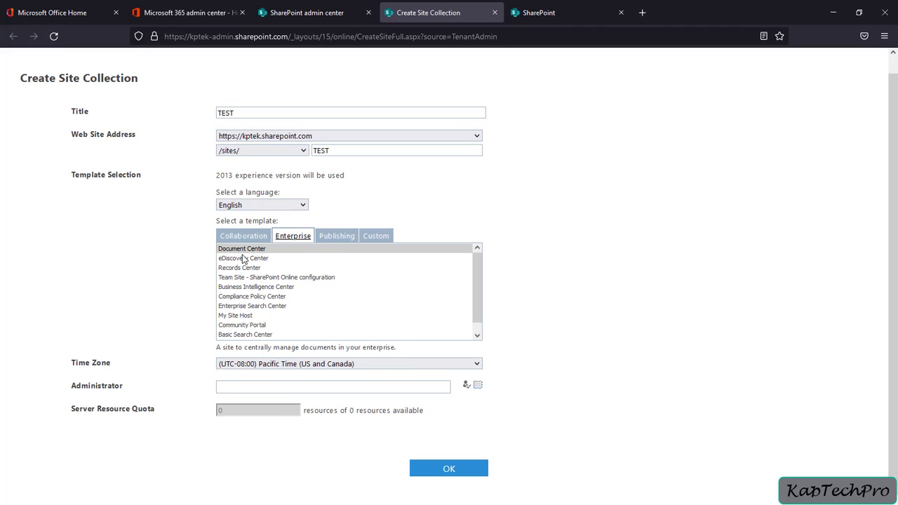
{"action": "left_click", "coordinate": [339, 237]}
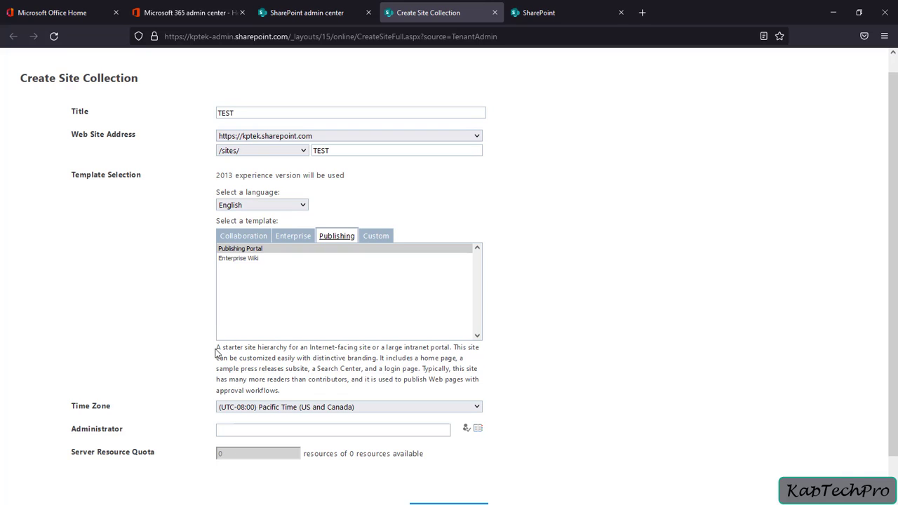
{"action": "left_click_drag", "start_coordinate": [223, 348], "coordinate": [345, 398]}
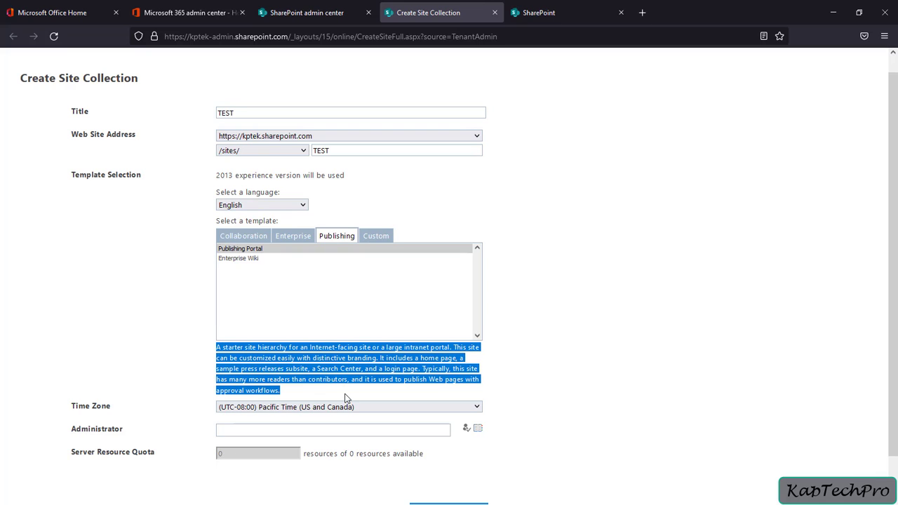
{"action": "left_click", "coordinate": [371, 238]}
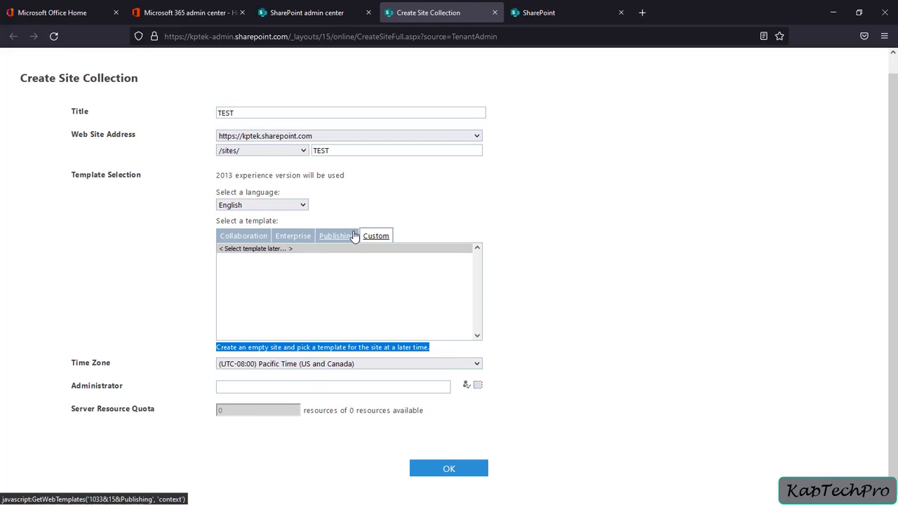
Set the time zone to UTC+05:30 Chennai, Kolkata, Mumbai, New Delhi and enter the administrator's user name.
{"action": "left_click", "coordinate": [409, 365]}
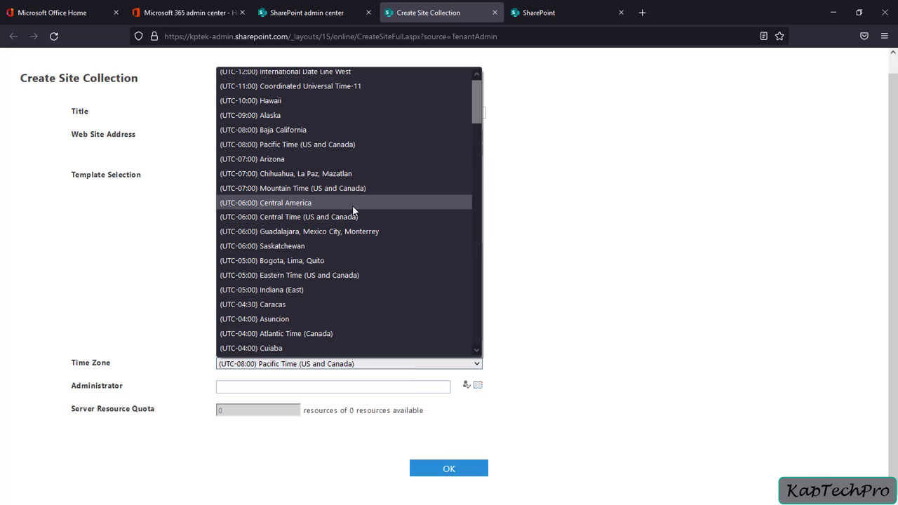
{"action": "scroll", "coordinate": [354, 266], "scroll_direction": "down", "scroll_amount": 20}
{"action": "left_click", "coordinate": [344, 254]}
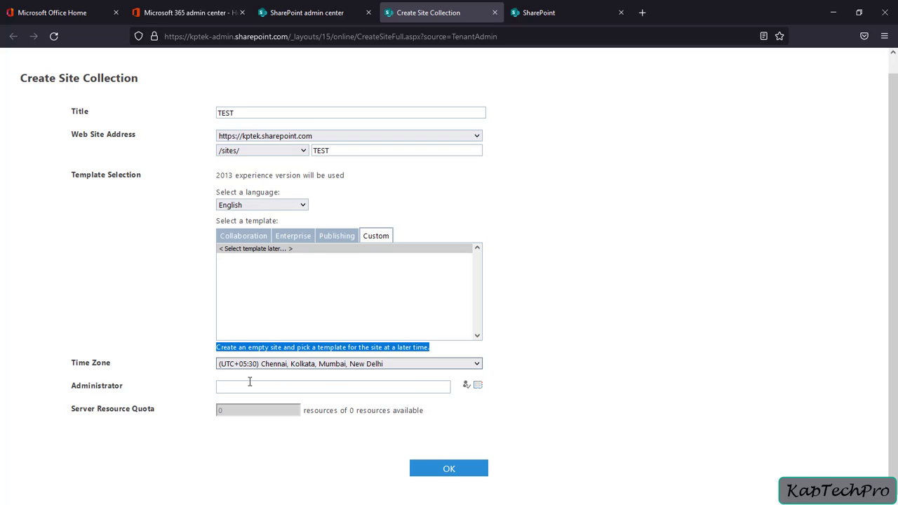
{"action": "left_click", "coordinate": [303, 386]}
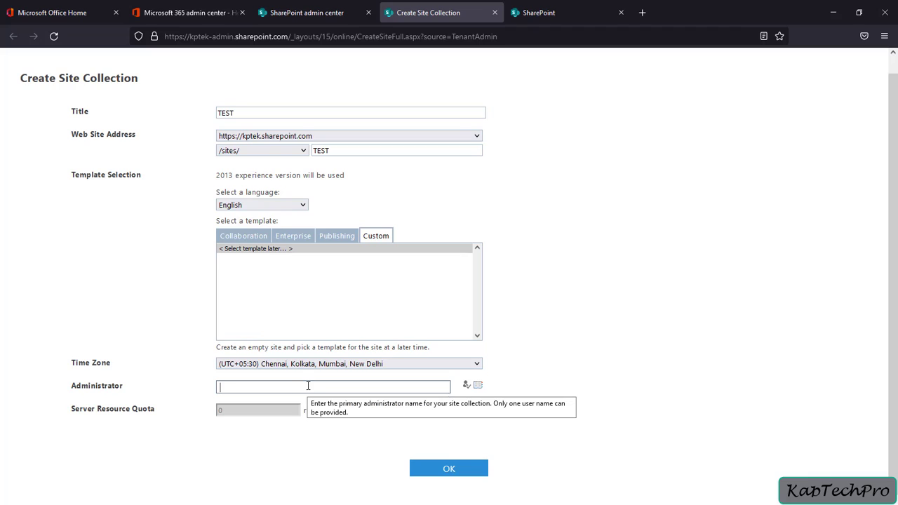
{"action": "type", "text": "RACHIT"}
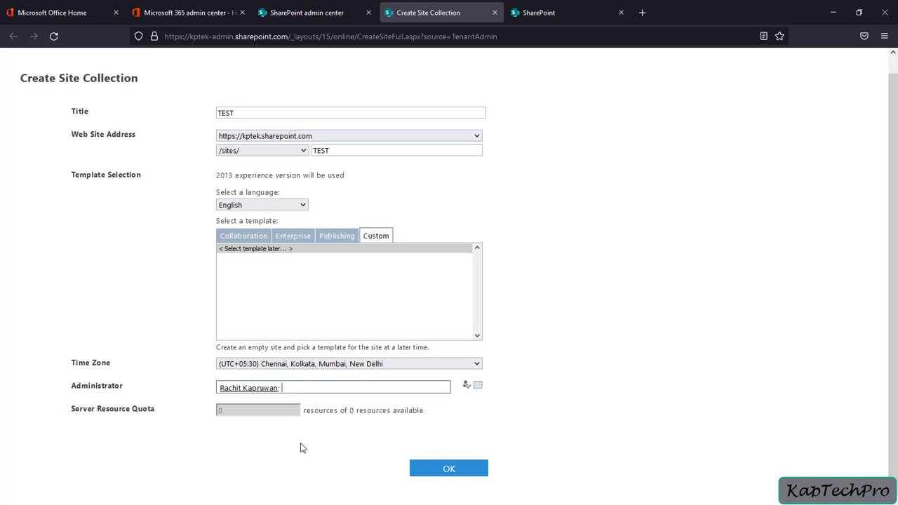
Confirm with OK, then follow the link to the new admin center's Active sites page.
{"action": "left_click", "coordinate": [444, 472]}
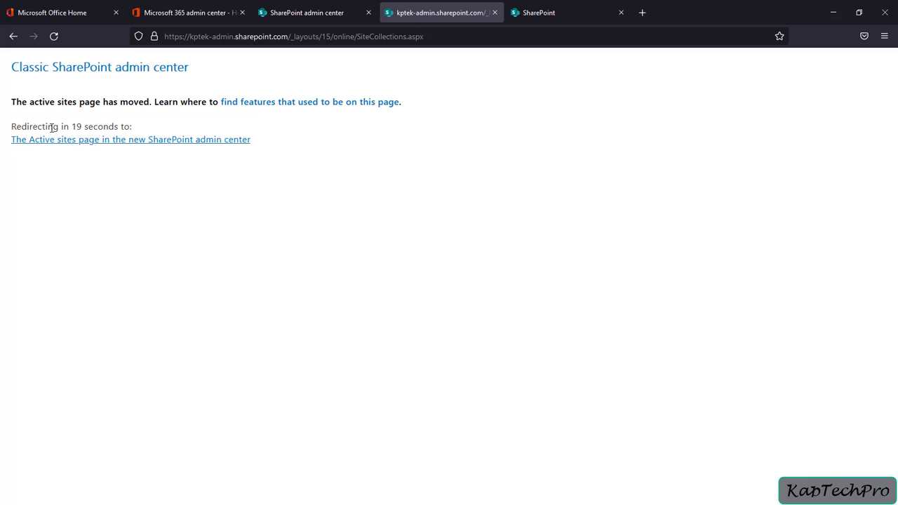
{"action": "left_click", "coordinate": [101, 141]}
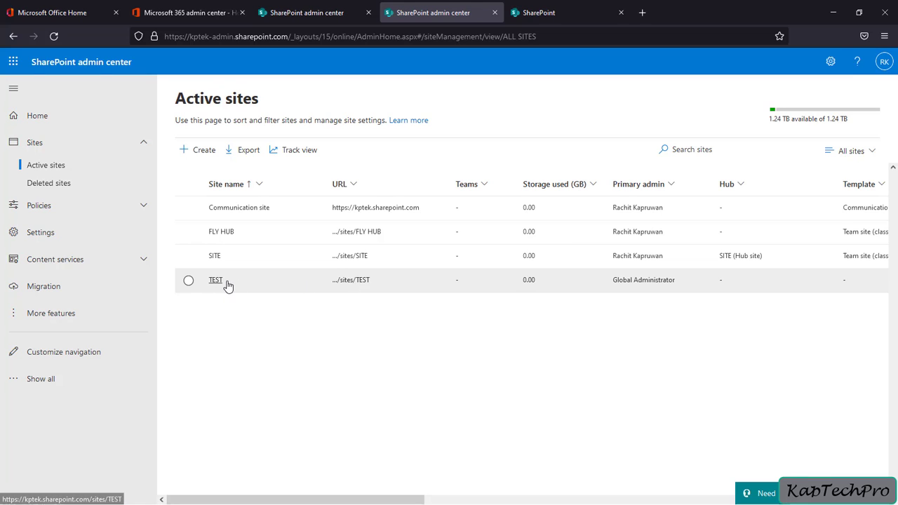
{"action": "right_click", "coordinate": [351, 282]}
{"action": "left_click", "coordinate": [332, 311]}
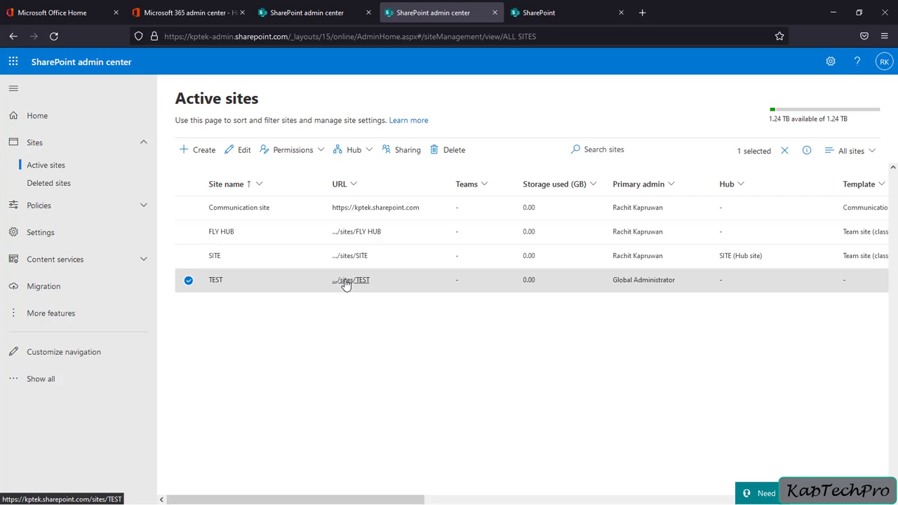
{"action": "left_click", "coordinate": [218, 280]}
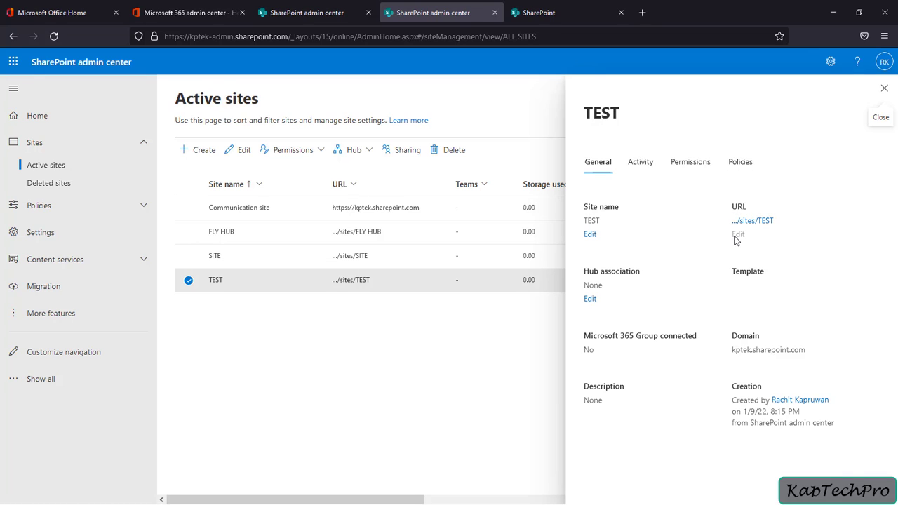
{"action": "mouse_move", "coordinate": [748, 241]}
{"action": "left_click_drag", "start_coordinate": [735, 353], "coordinate": [807, 350]}
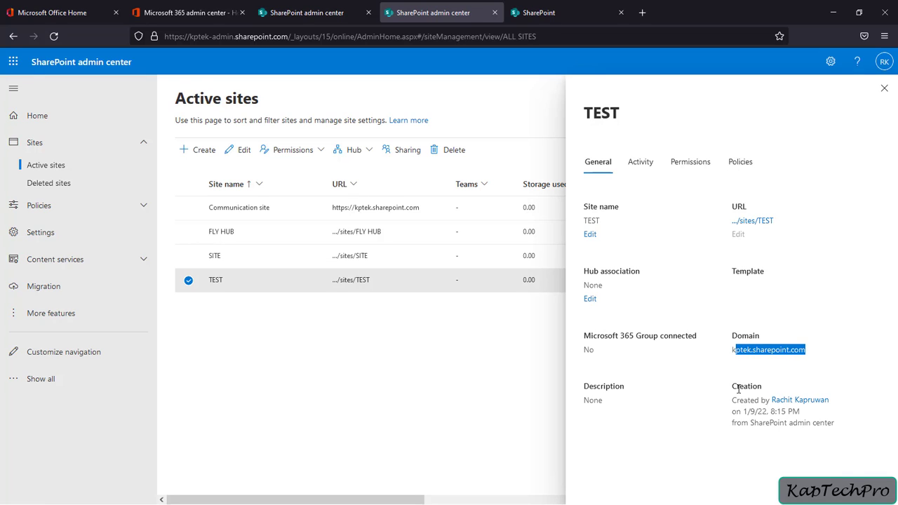
{"action": "left_click_drag", "start_coordinate": [736, 402], "coordinate": [839, 405]}
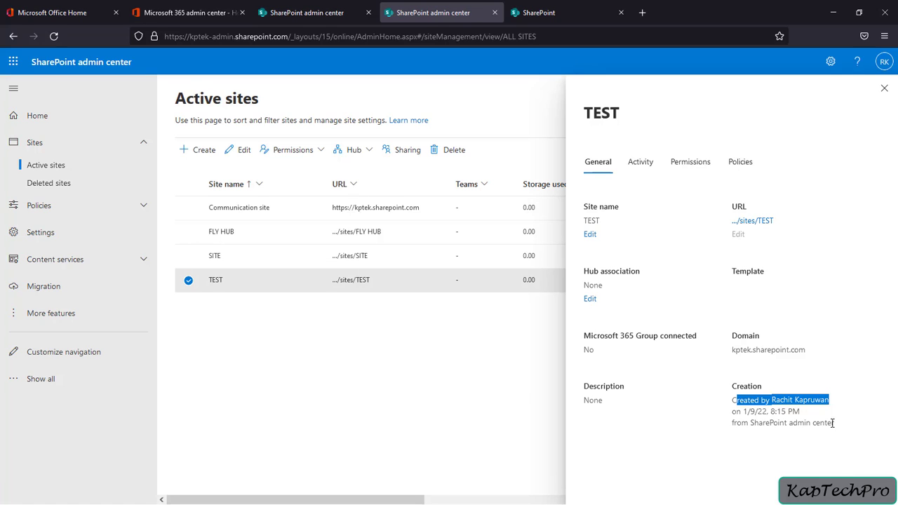
{"action": "left_click", "coordinate": [639, 163]}
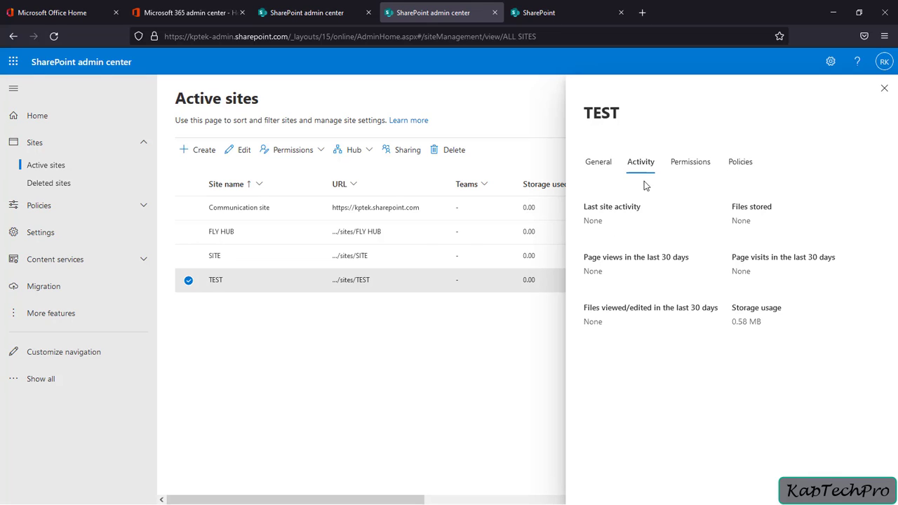
{"action": "left_click", "coordinate": [681, 167]}
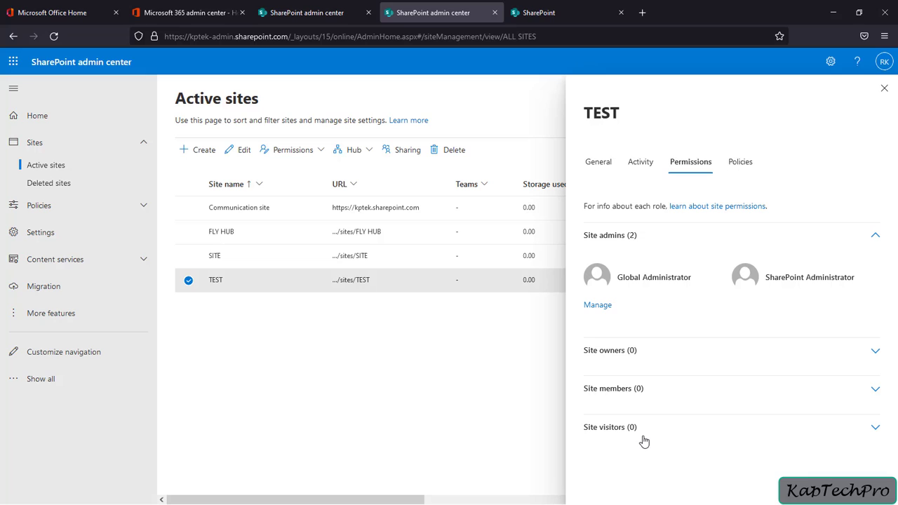
{"action": "left_click", "coordinate": [747, 171]}
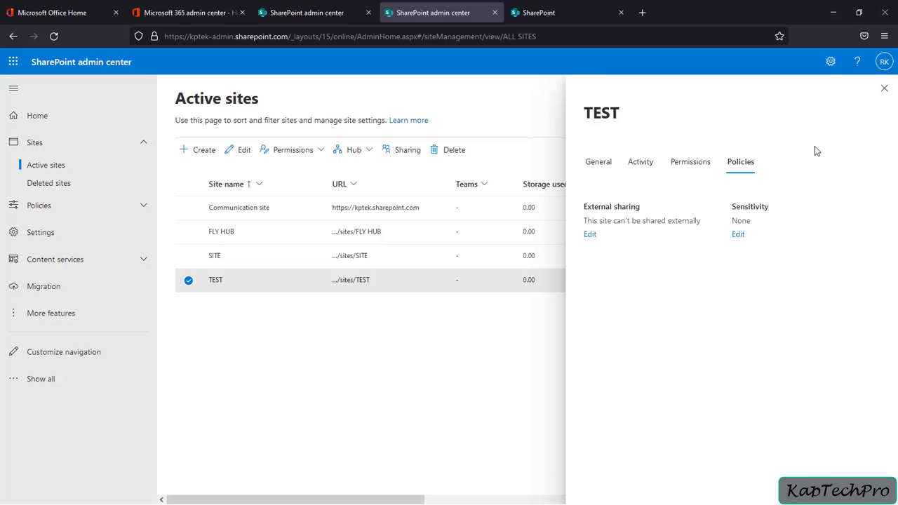
{"action": "left_click", "coordinate": [884, 89]}
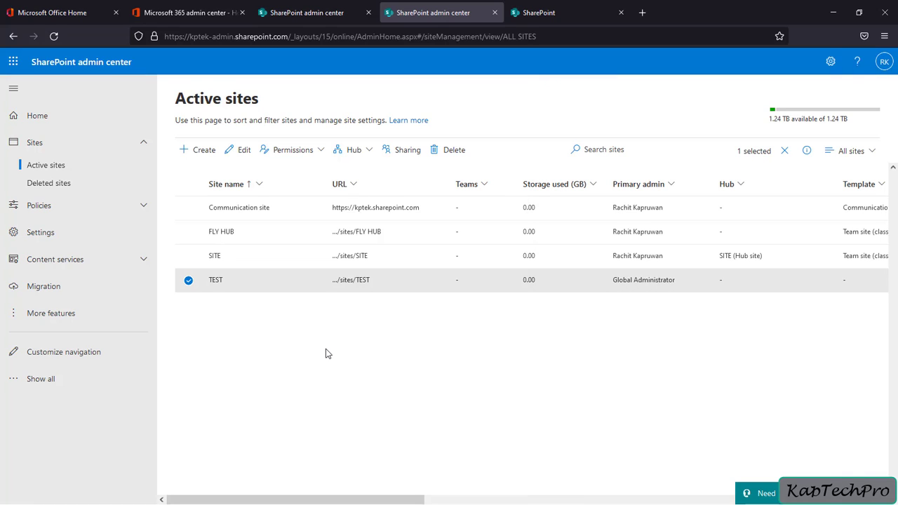